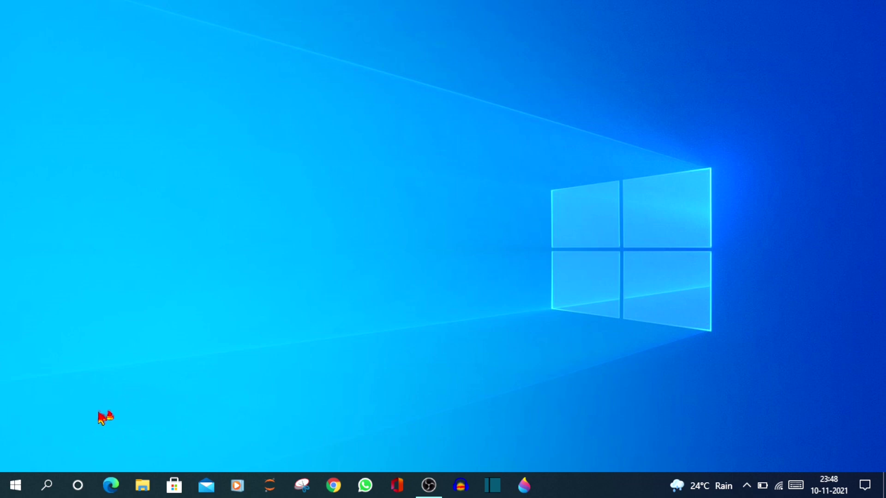
Go to System > Storage in Settings to see Local Disk (C:): 104 GB used, 94.6 GB free
left_click(21, 484)
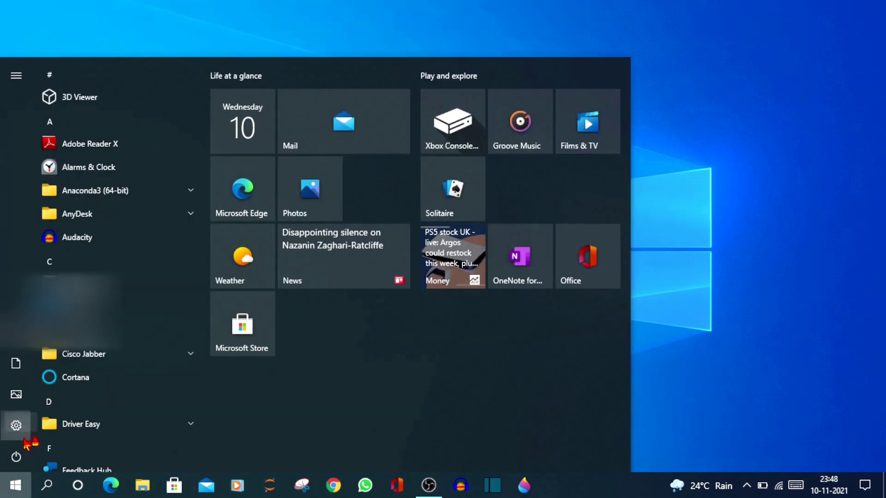
mouse_move(24, 424)
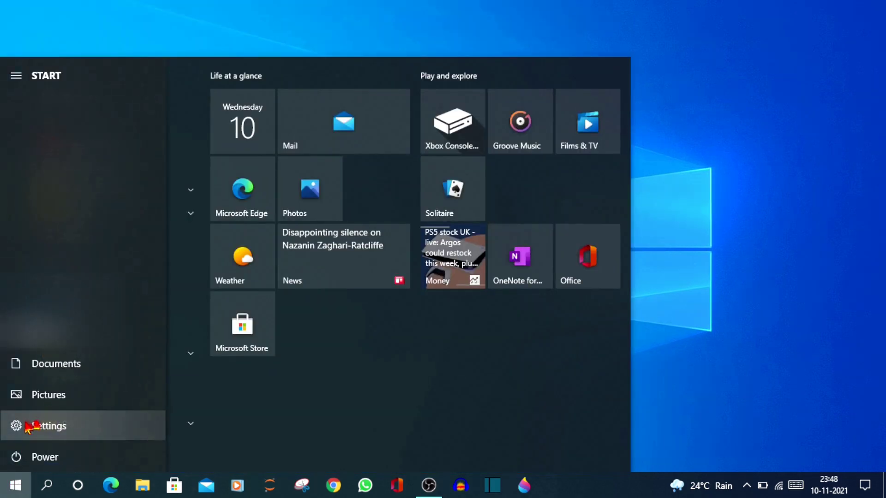
left_click(67, 426)
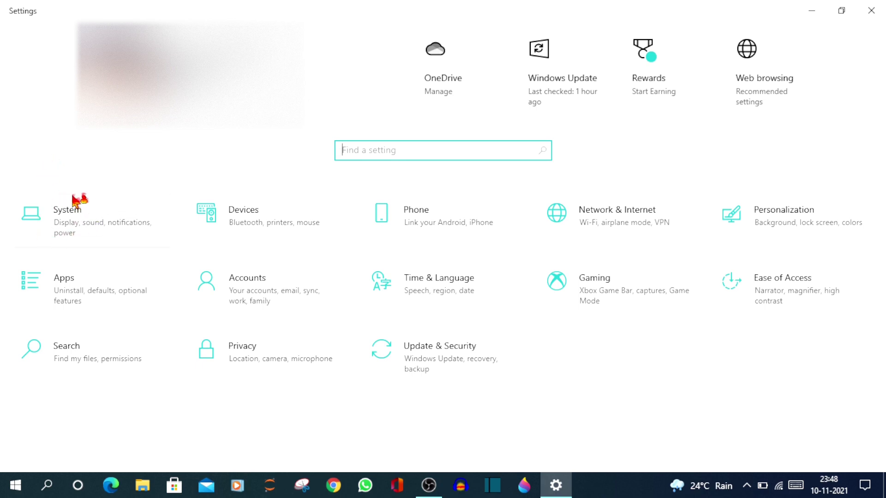
left_click(127, 212)
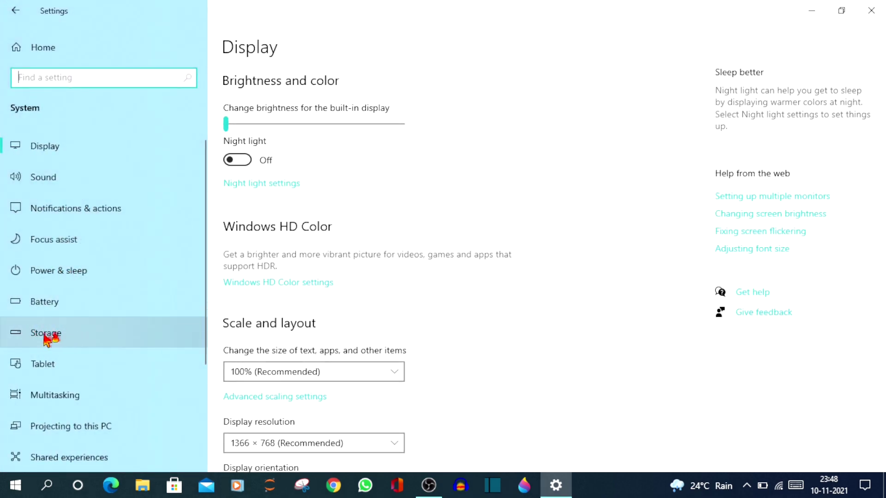
left_click(60, 337)
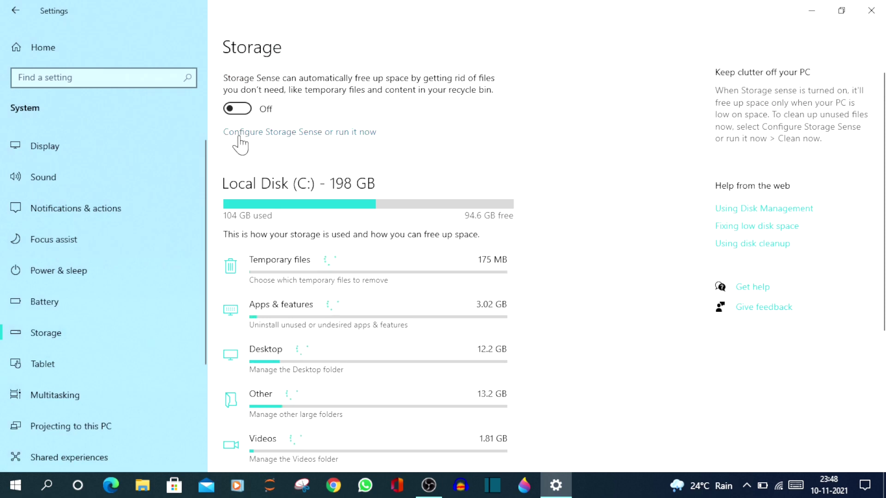
On the 'Configure Storage Sense or run it now' page, switch Storage Sense On
left_click(287, 134)
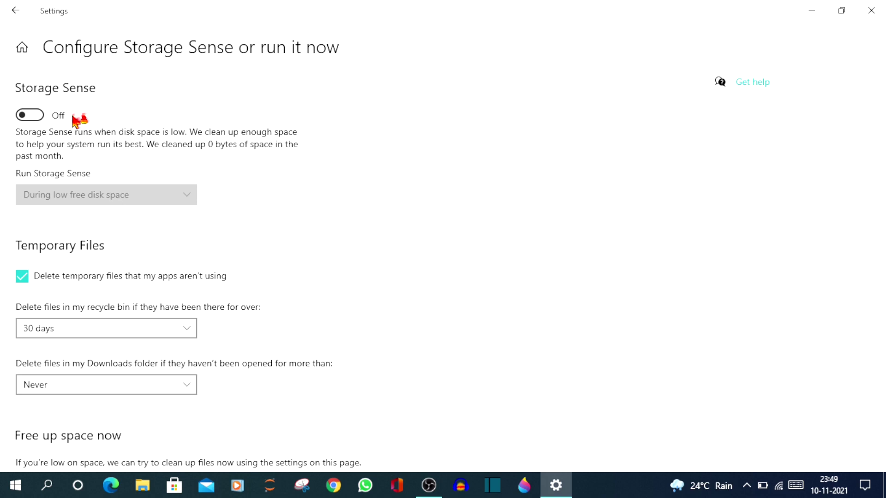
left_click(37, 116)
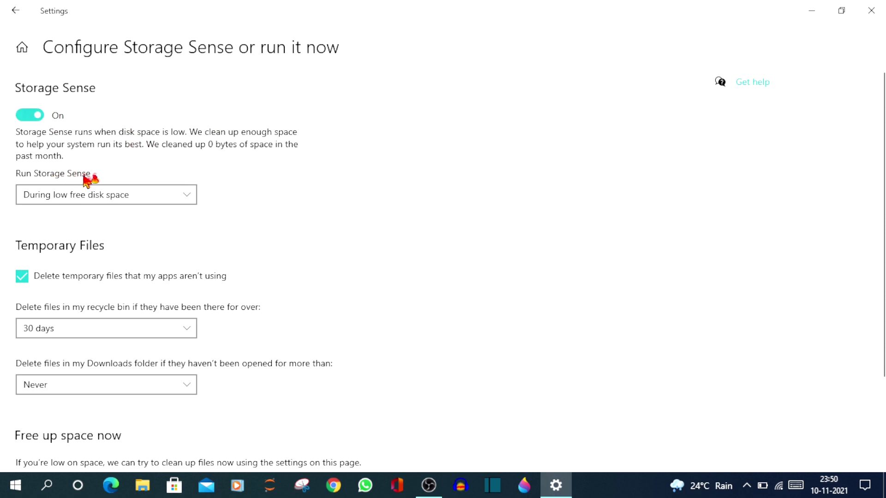
Set the Run Storage Sense dropdown to 'During low free disk space'
left_click(189, 197)
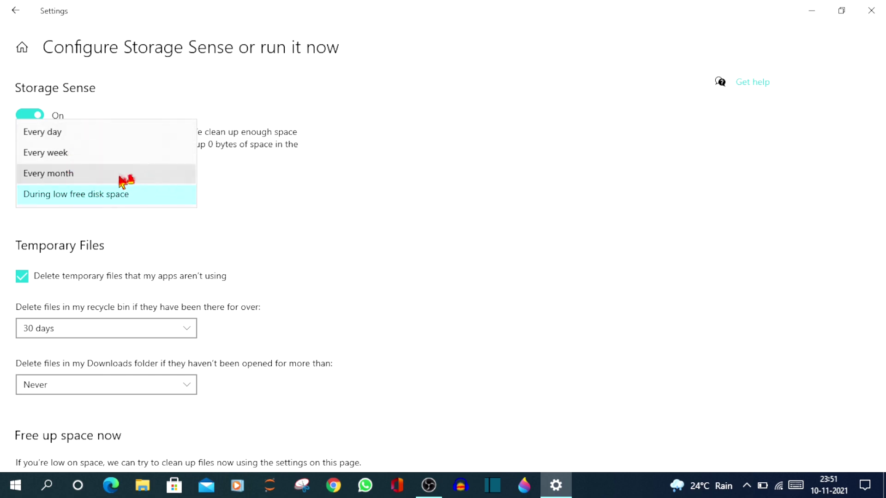
left_click(103, 196)
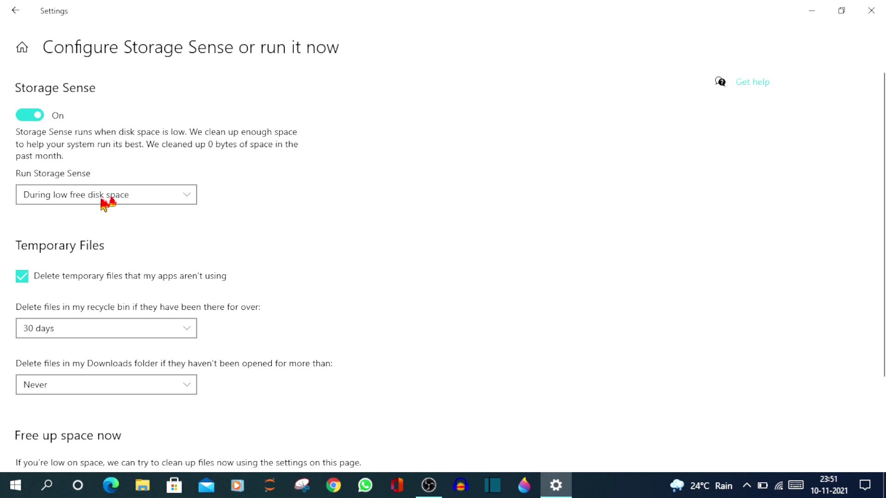
Under Temporary Files, set the recycle bin dropdown to delete files after 60 days
scroll(206, 220, "down", 1)
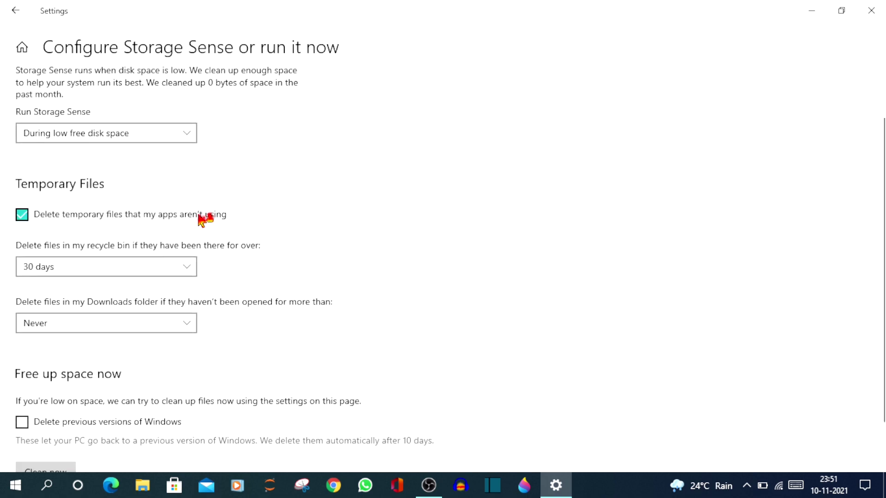
scroll(199, 214, "down", 1)
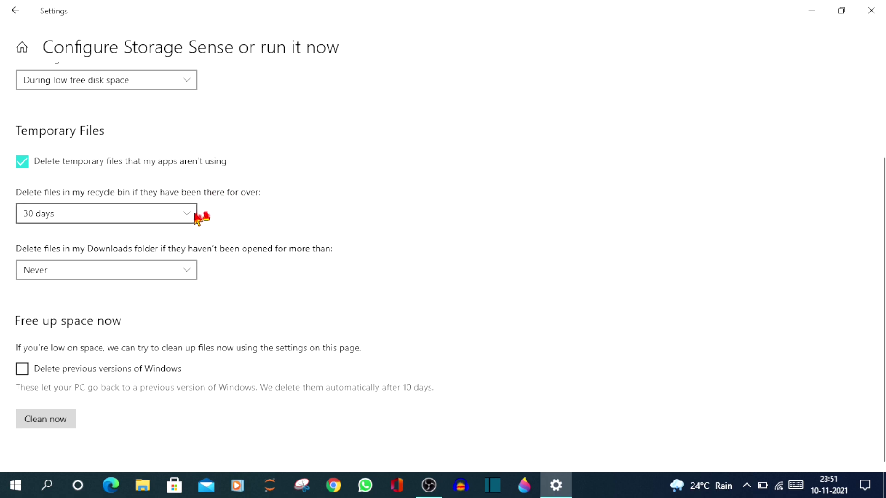
left_click(194, 216)
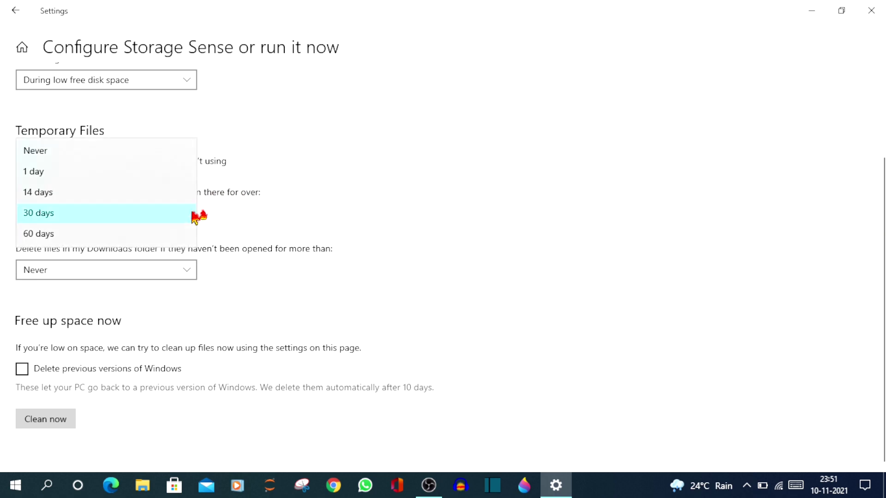
left_click(55, 235)
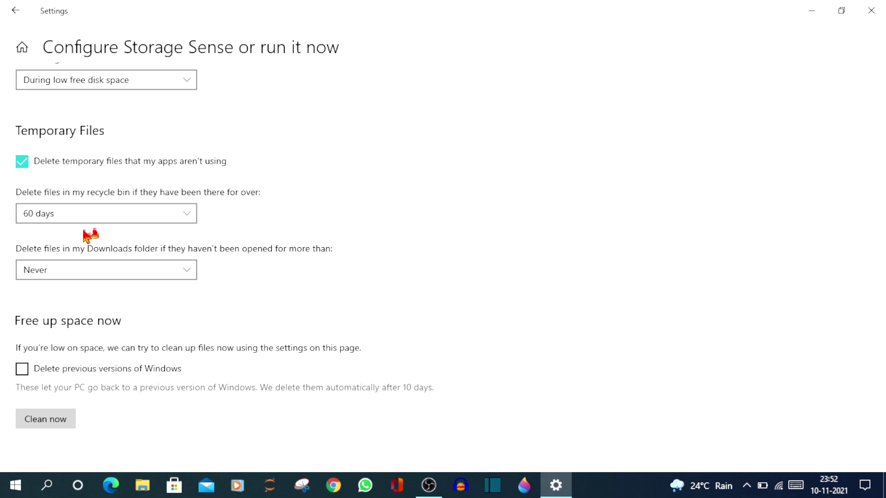
left_click(154, 216)
left_click(114, 200)
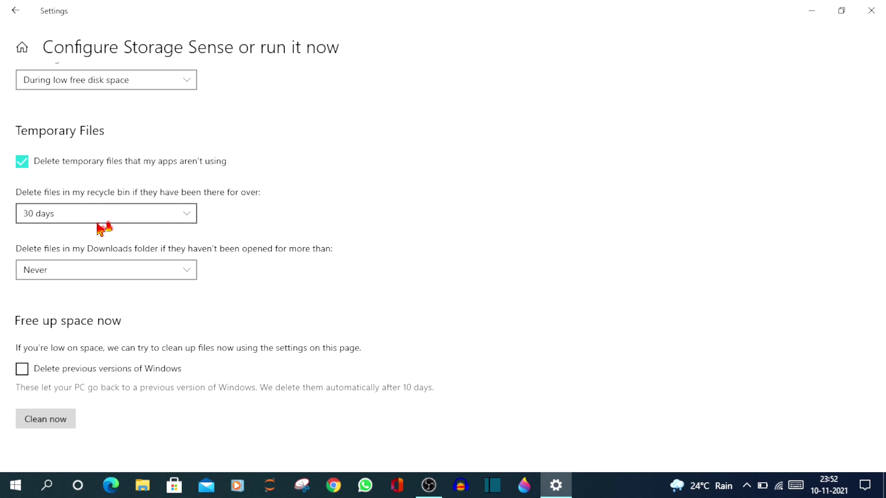
left_click(105, 218)
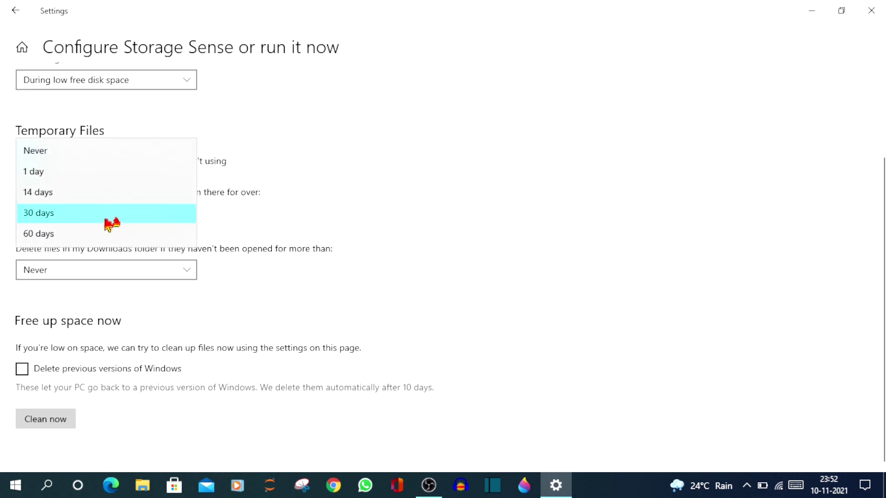
left_click(162, 214)
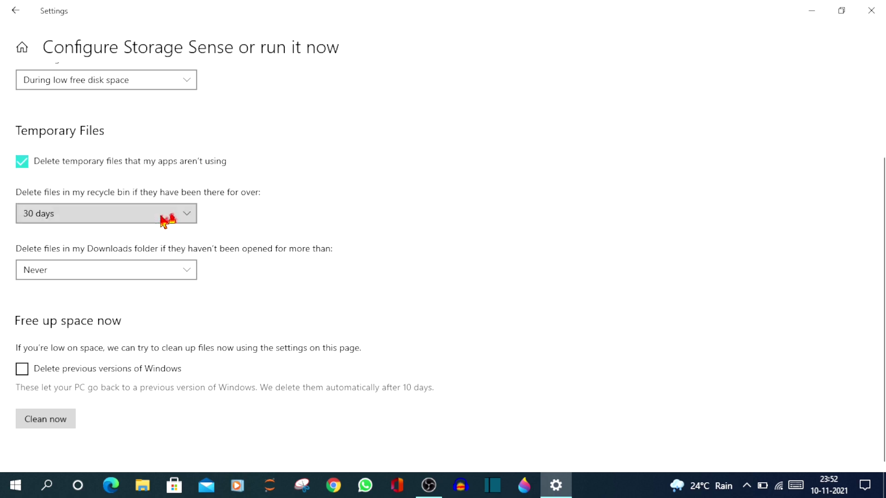
left_click(166, 216)
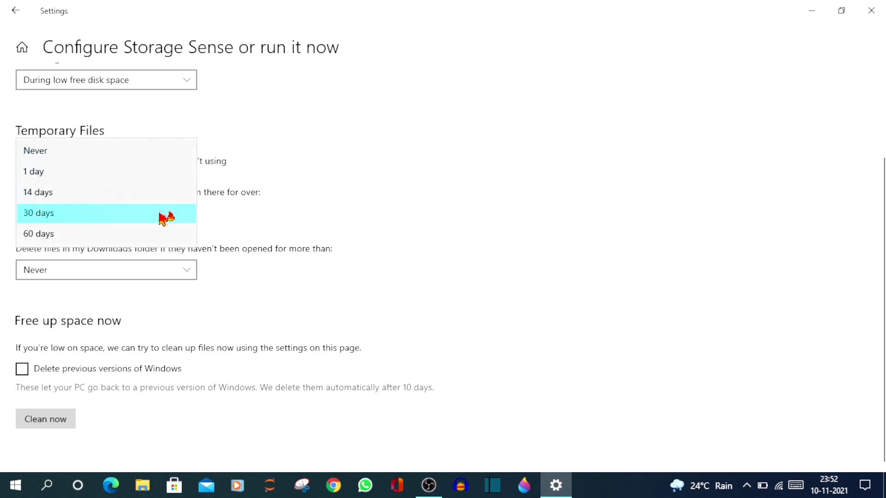
left_click(70, 236)
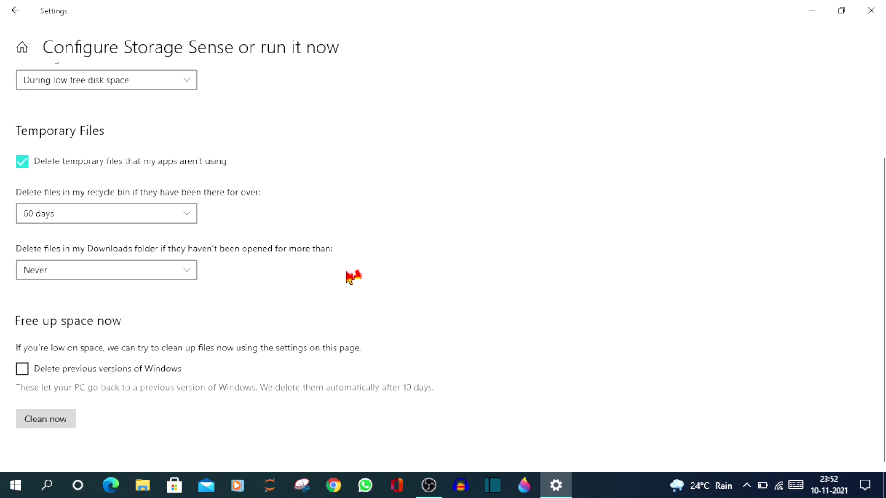
Set the Downloads folder cleanup dropdown to Never
left_click(186, 270)
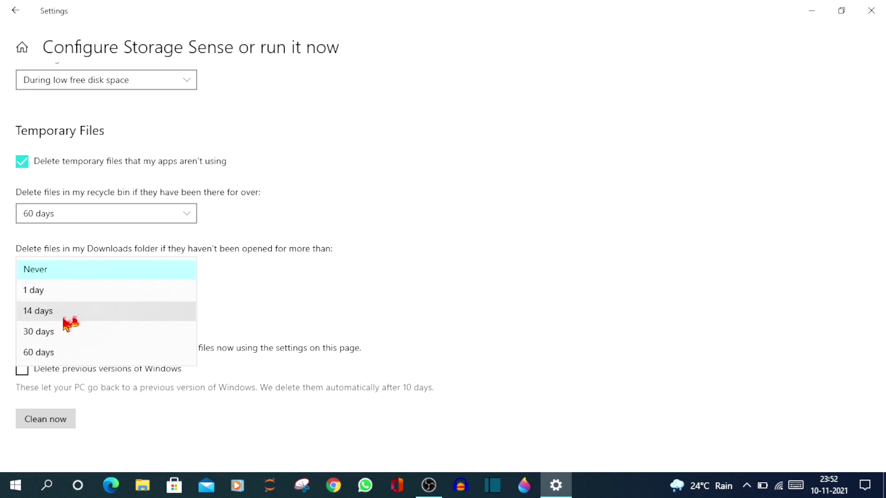
left_click(76, 350)
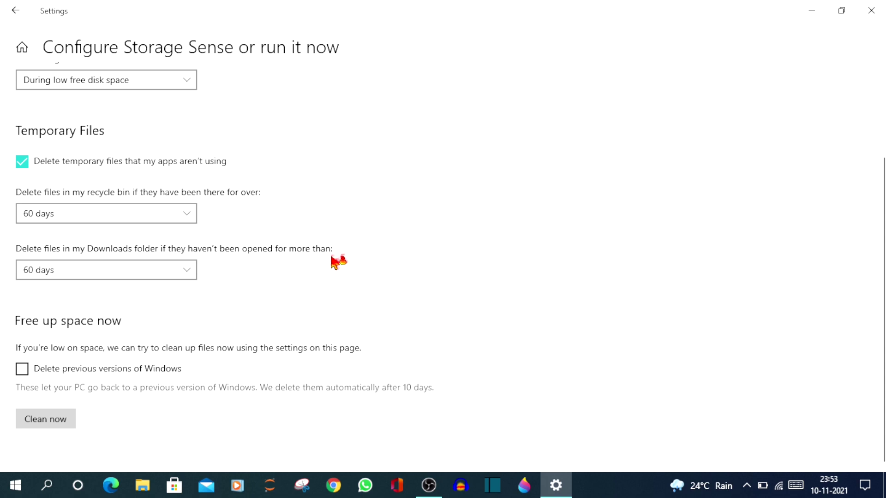
left_click(152, 269)
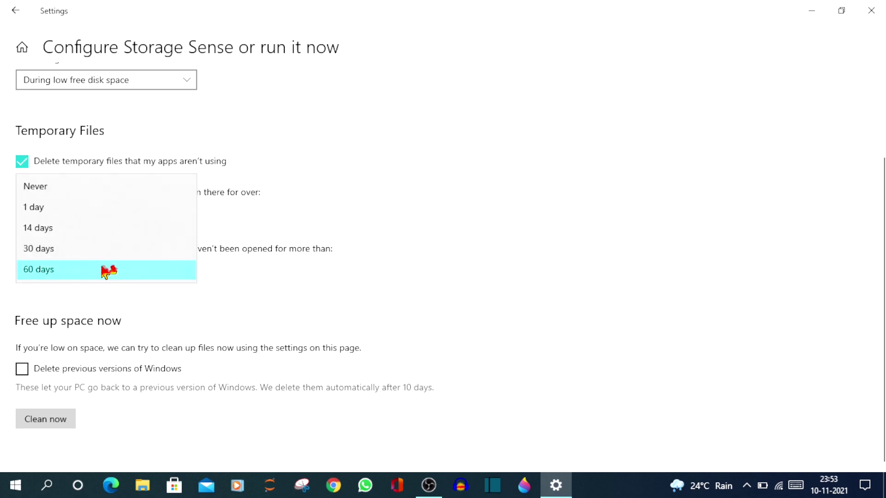
left_click(72, 248)
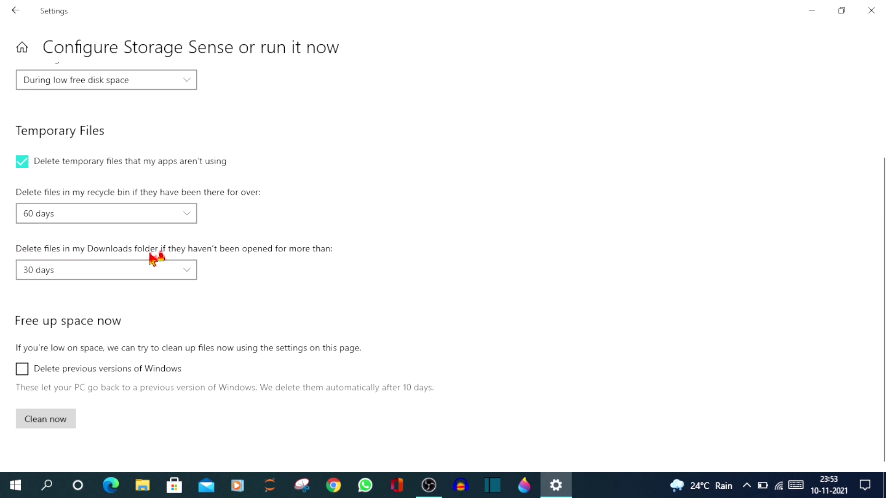
left_click(174, 274)
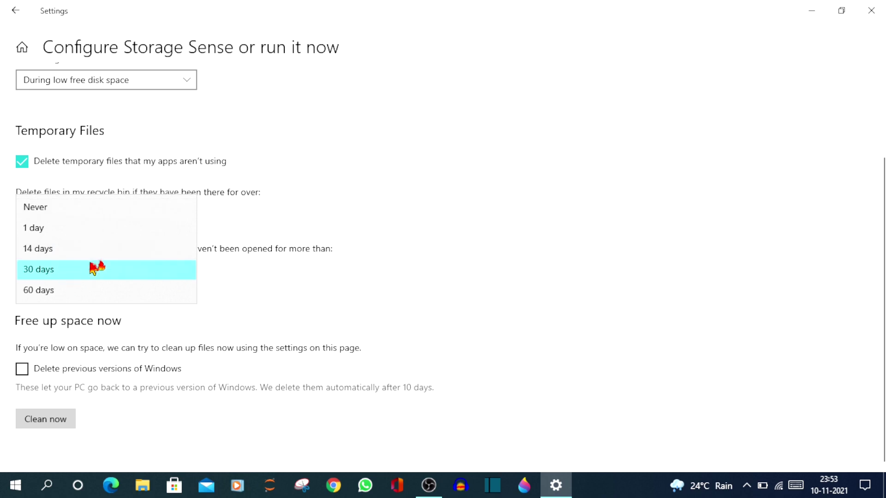
left_click(38, 208)
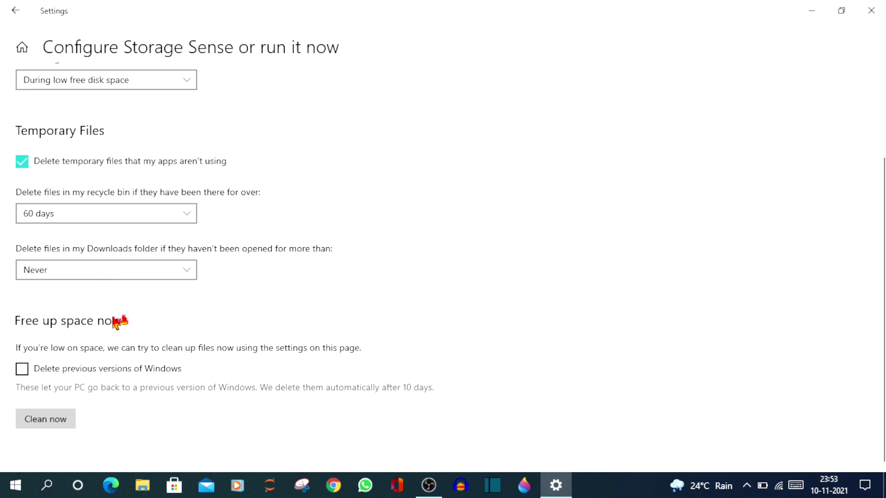
Tick 'Delete previous versions of Windows' and run Clean now, freeing 16.9 GB
left_click(32, 371)
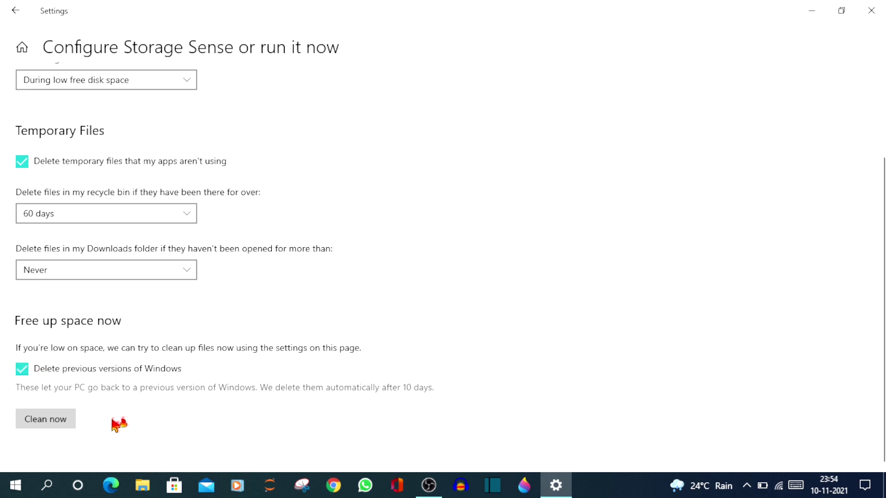
left_click(66, 422)
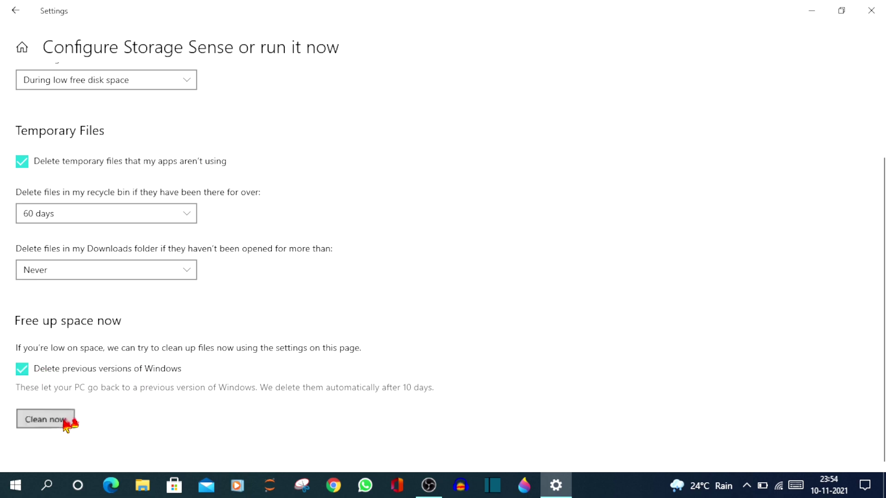
scroll(67, 421, "down", 1)
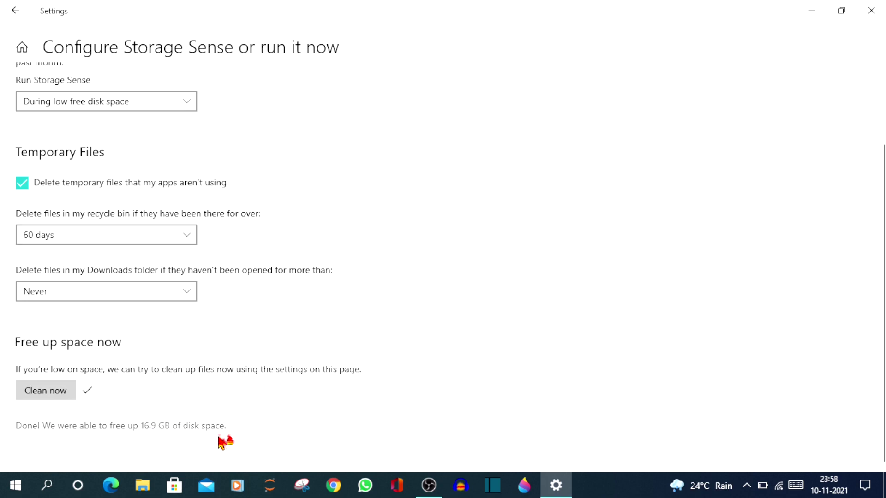
Return to the Storage page, where C: now shows 88.0 GB used and 110 GB free
left_click(15, 10)
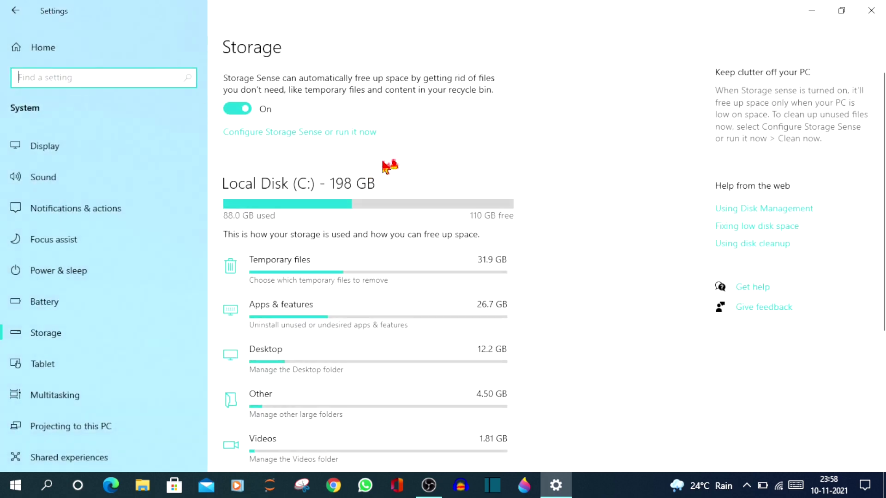
scroll(564, 224, "down", 2)
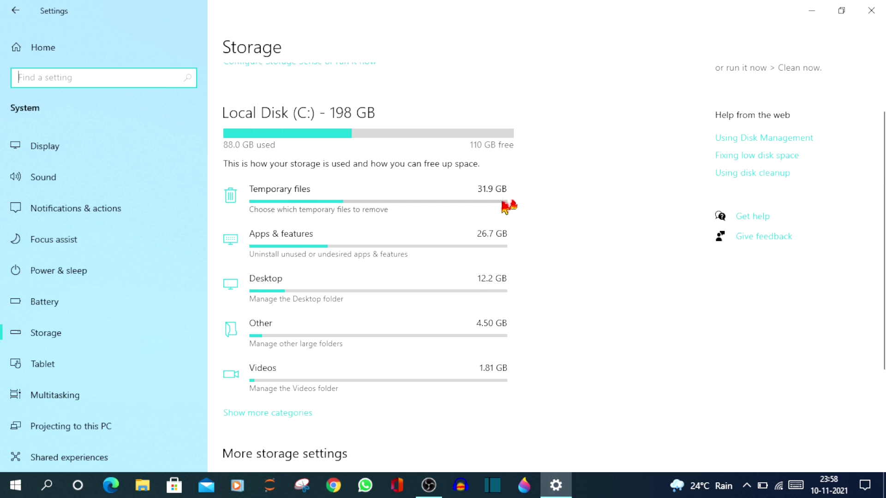
Open Temporary files and tick Recycle Bin and Downloads for removal
left_click(294, 204)
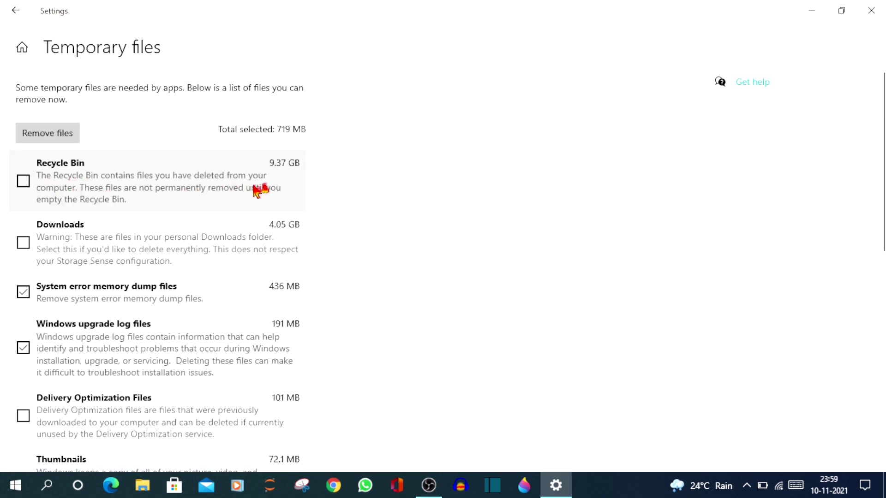
left_click(273, 167)
left_click(24, 243)
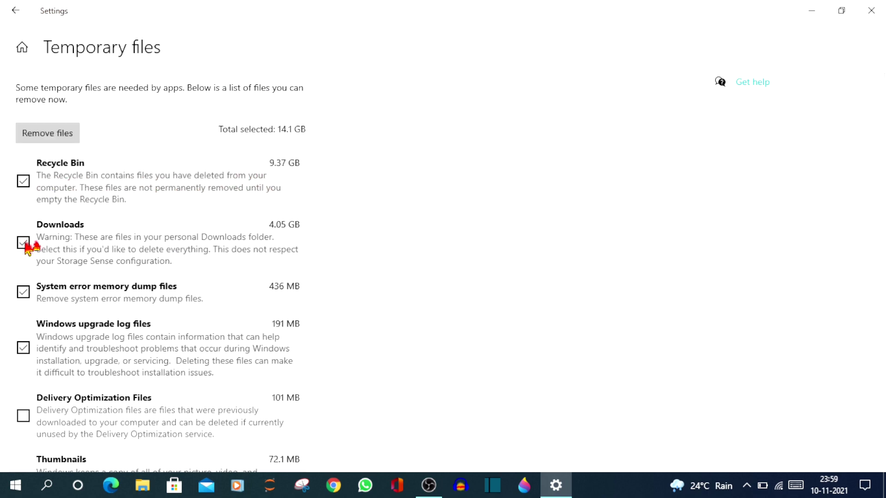
left_click(25, 244)
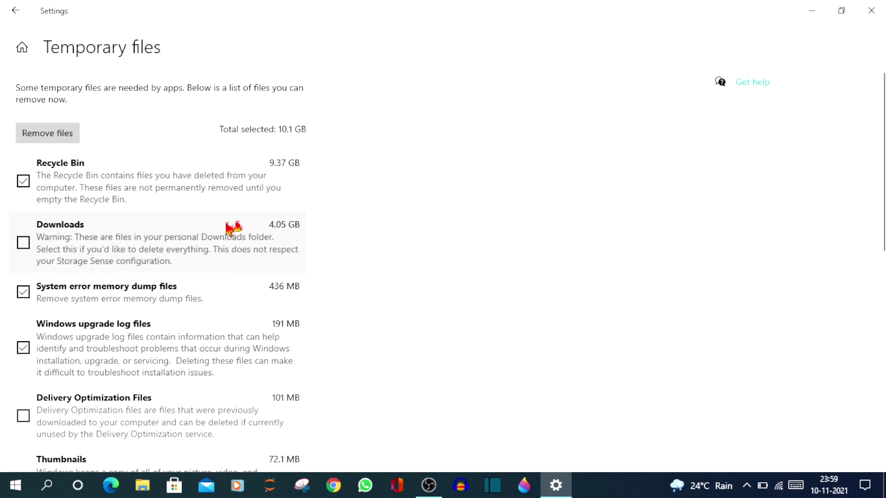
left_click(25, 243)
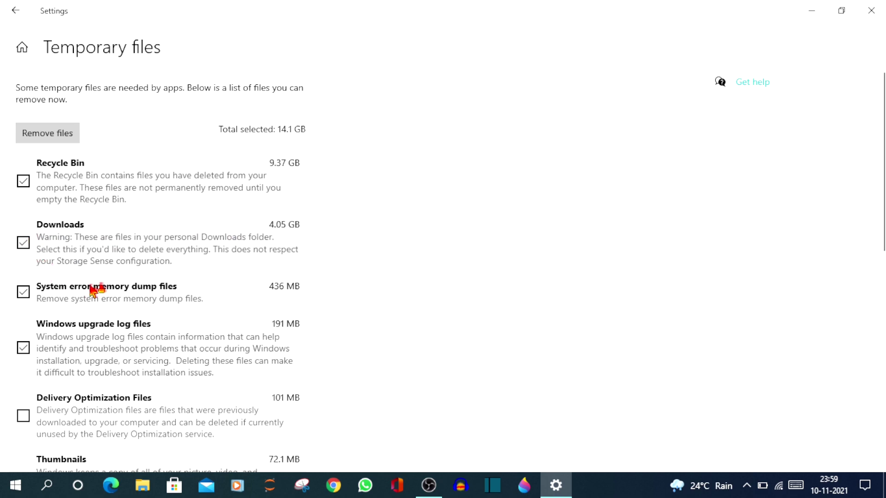
Also tick Delivery Optimization Files, DirectX Shader Cache and Temporary Internet Files, totalling 14.2 GB
scroll(185, 323, "down", 3)
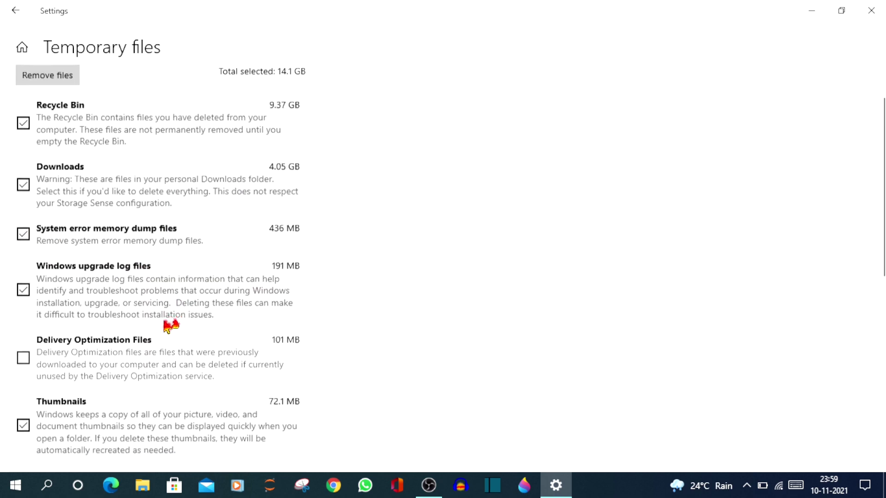
left_click(24, 295)
scroll(27, 318, "down", 3)
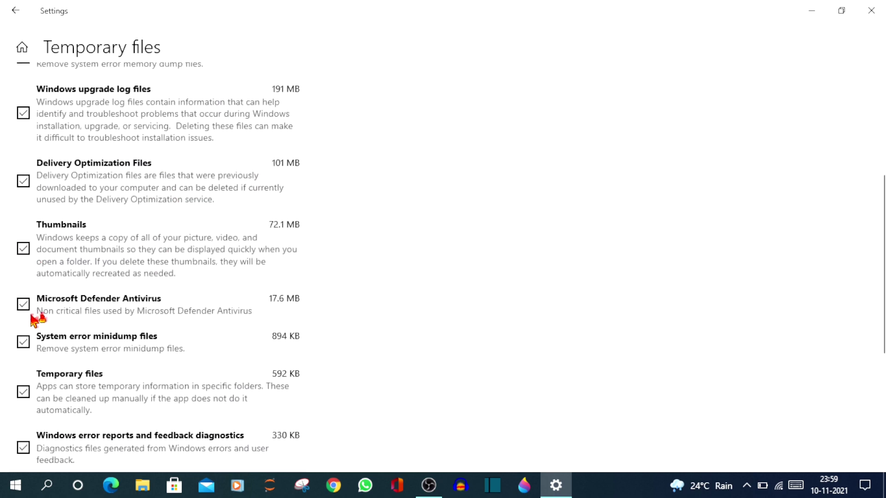
scroll(32, 375, "down", 4)
left_click(32, 314)
left_click(33, 362)
scroll(39, 367, "down", 2)
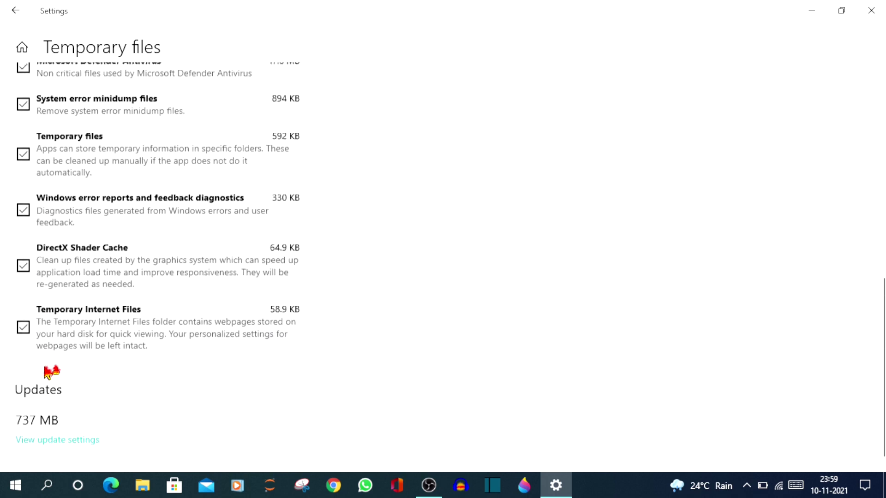
scroll(49, 367, "up", 15)
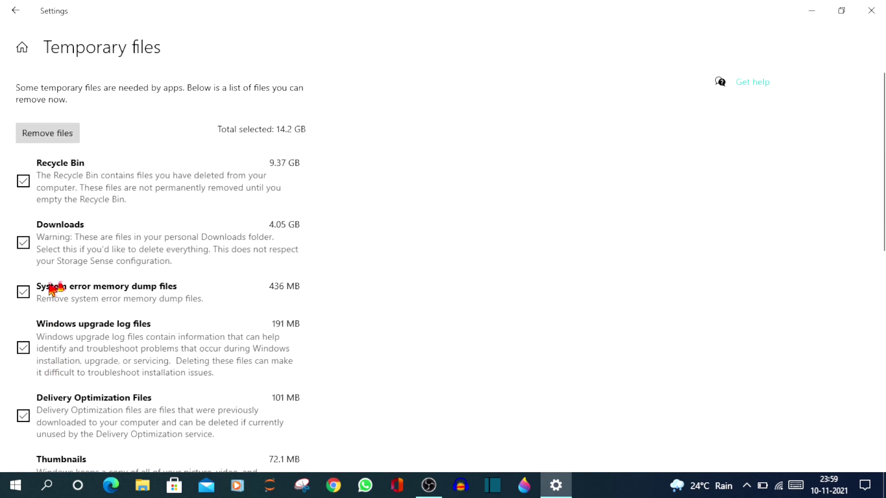
scroll(54, 235, "down", 4)
scroll(54, 235, "down", 8)
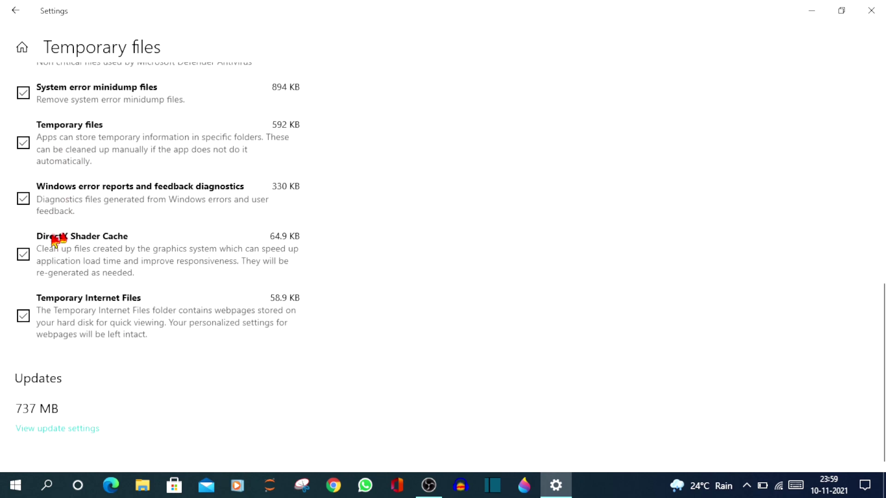
scroll(54, 236, "up", 6)
scroll(54, 237, "up", 4)
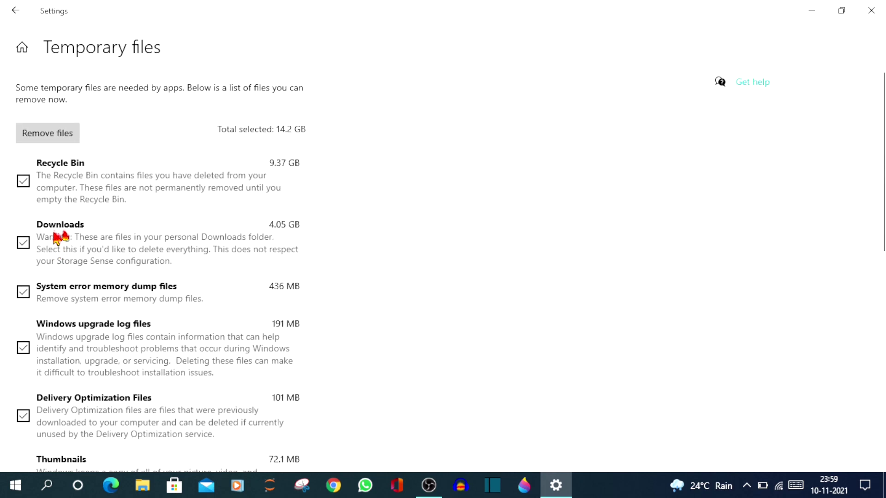
Remove the selected temporary files, beginning with the Recycle Bin purge
left_click(56, 136)
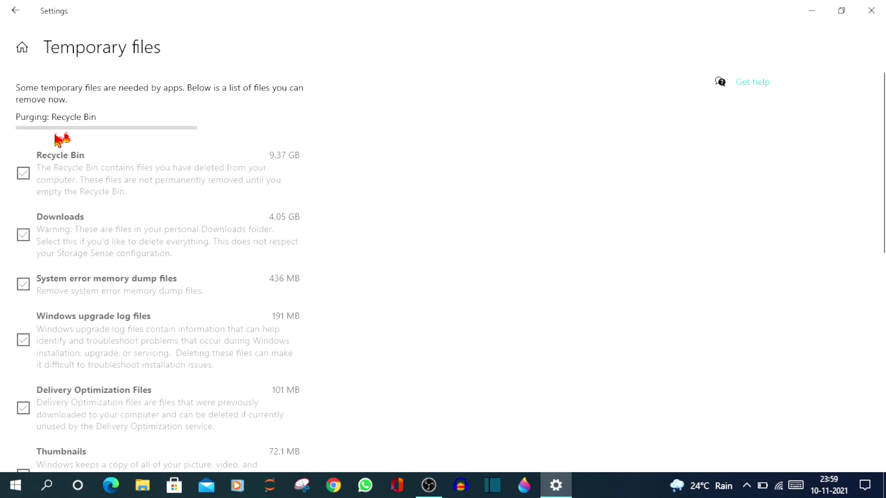